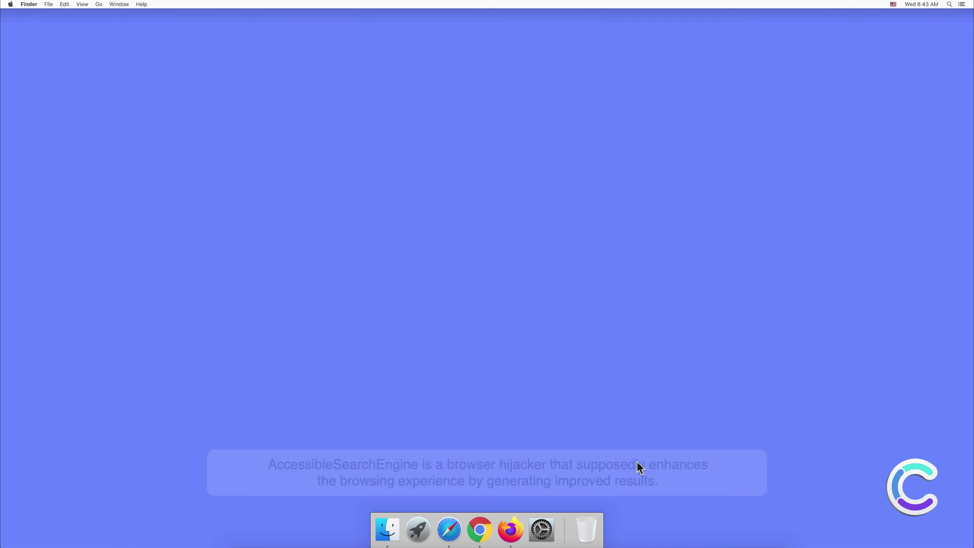
Open Safari and review its General, Search and Extensions preferences, keeping Google as search engine.
{"action": "left_click", "coordinate": [449, 531]}
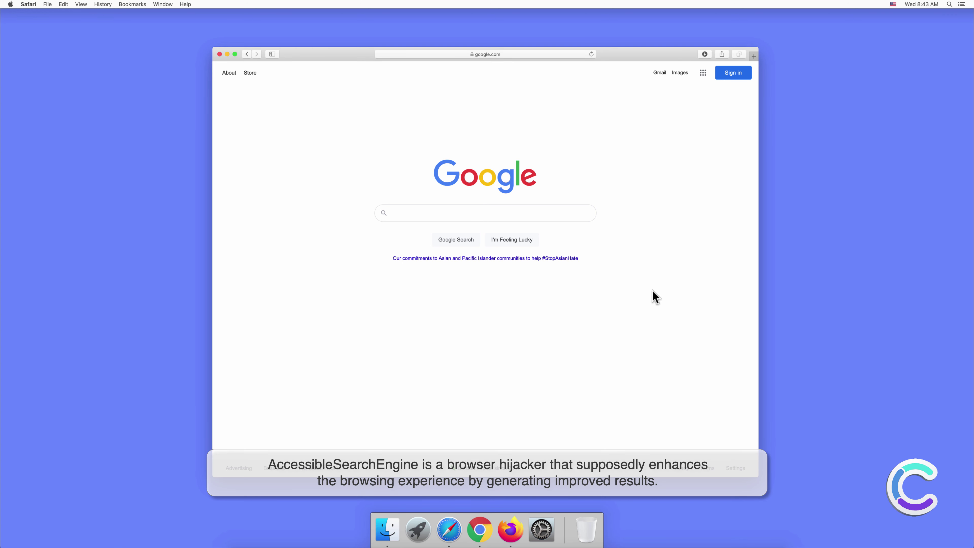
{"action": "left_click", "coordinate": [28, 4]}
{"action": "left_click", "coordinate": [31, 33]}
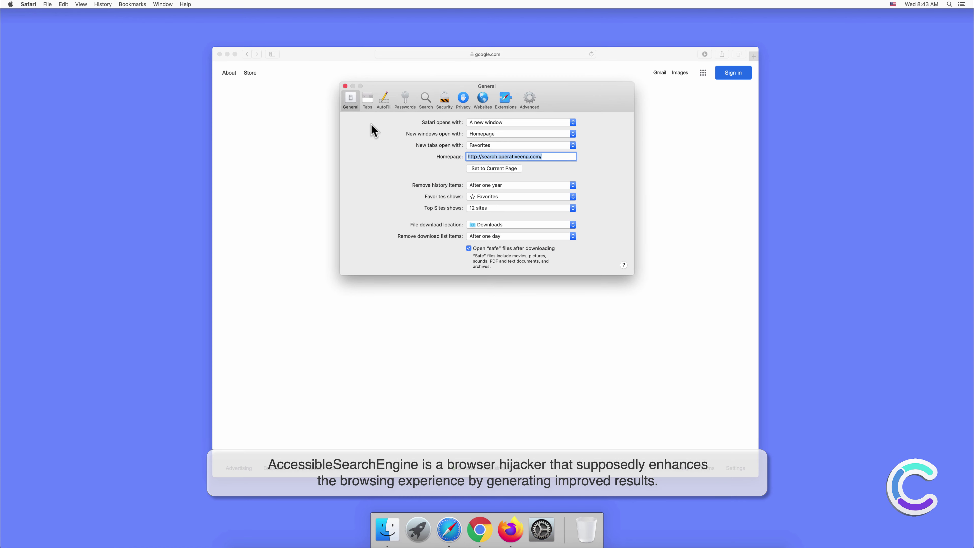
{"action": "left_click", "coordinate": [425, 99]}
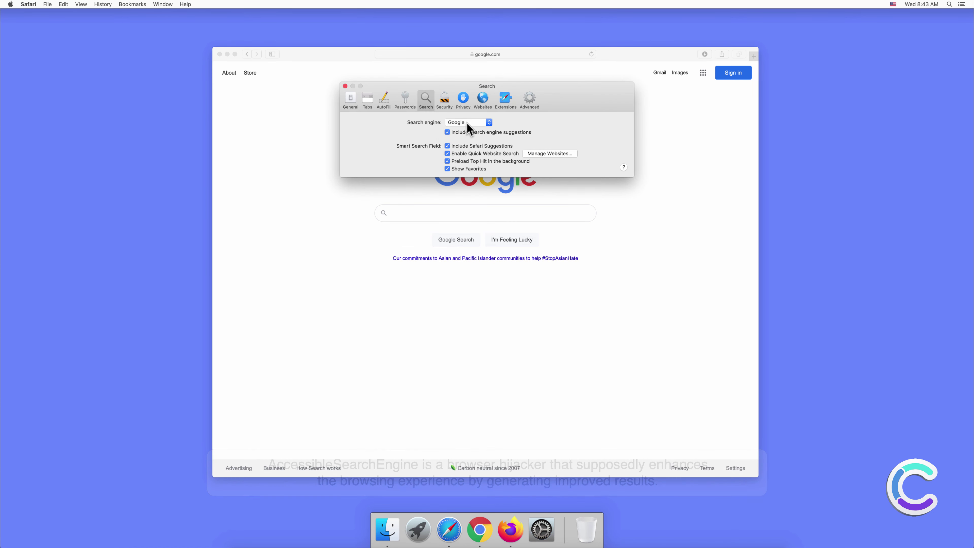
{"action": "left_click", "coordinate": [469, 123]}
{"action": "left_click", "coordinate": [468, 123]}
{"action": "left_click", "coordinate": [505, 101]}
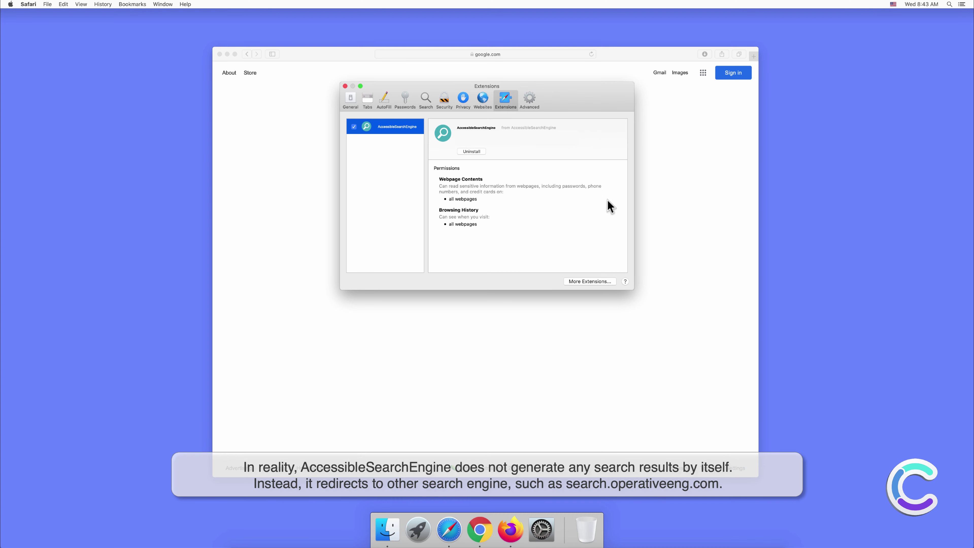
{"action": "left_click", "coordinate": [344, 86]}
Search for 'pcrisk' from Safari's address bar.
{"action": "left_click", "coordinate": [482, 55]}
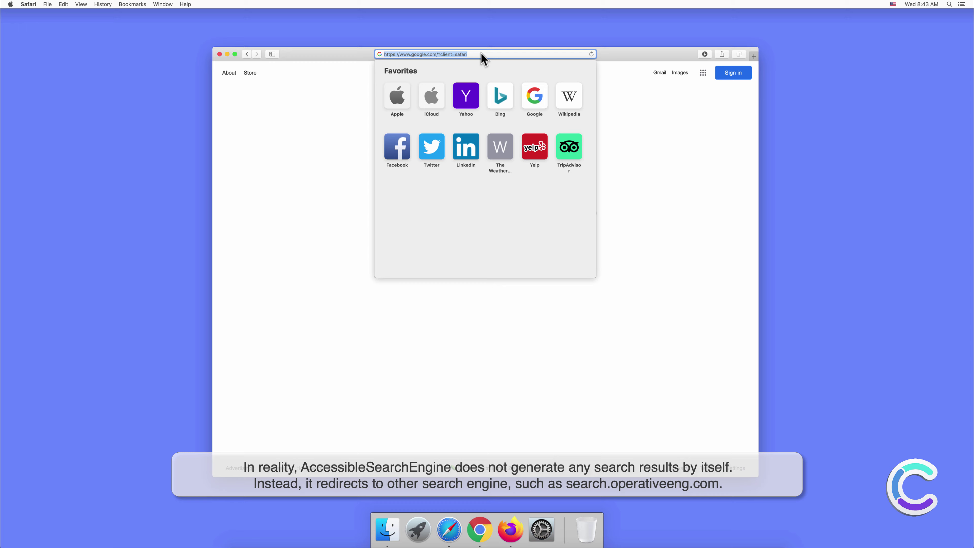
{"action": "type", "text": "pcrisk"}
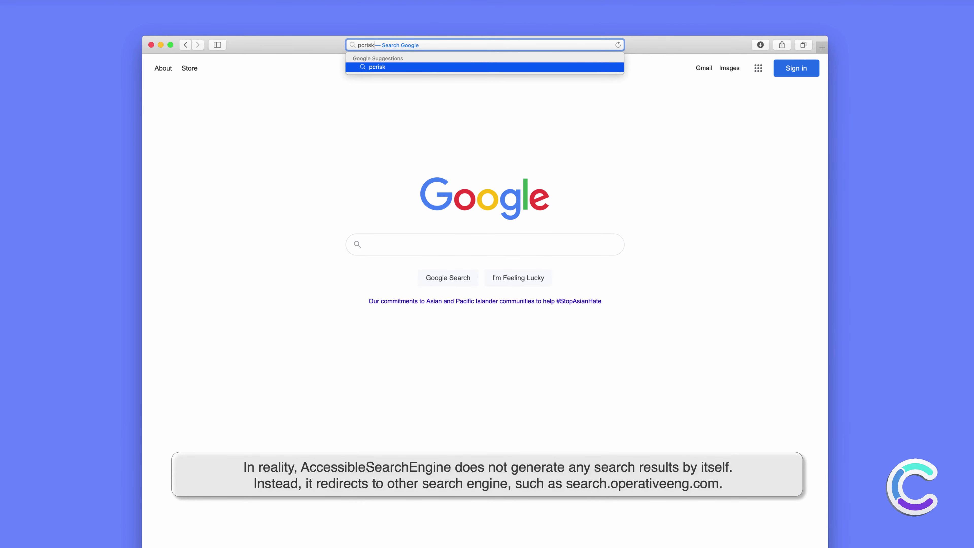
{"action": "key", "text": "Return"}
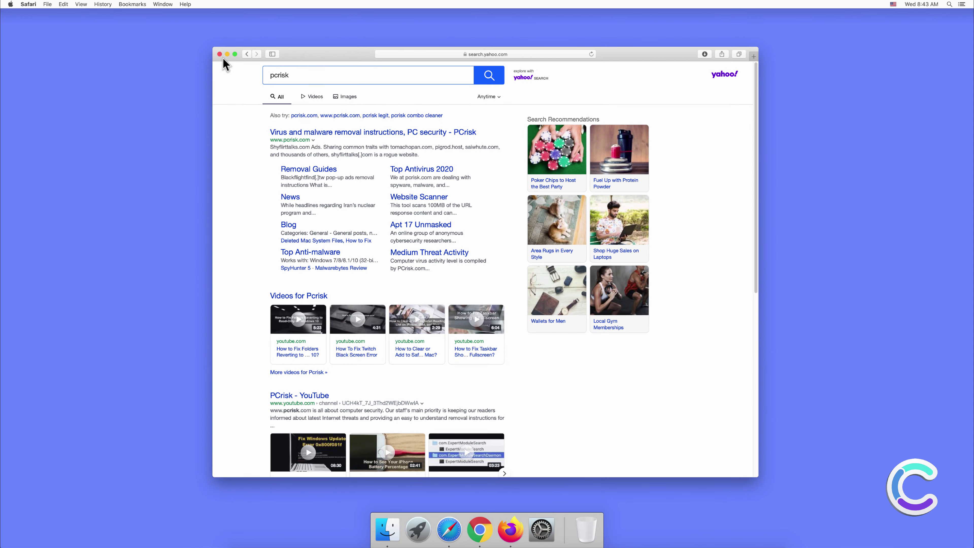
Close Safari, launch Google Chrome and view its installed extensions page.
{"action": "left_click", "coordinate": [220, 54]}
{"action": "left_click", "coordinate": [479, 530]}
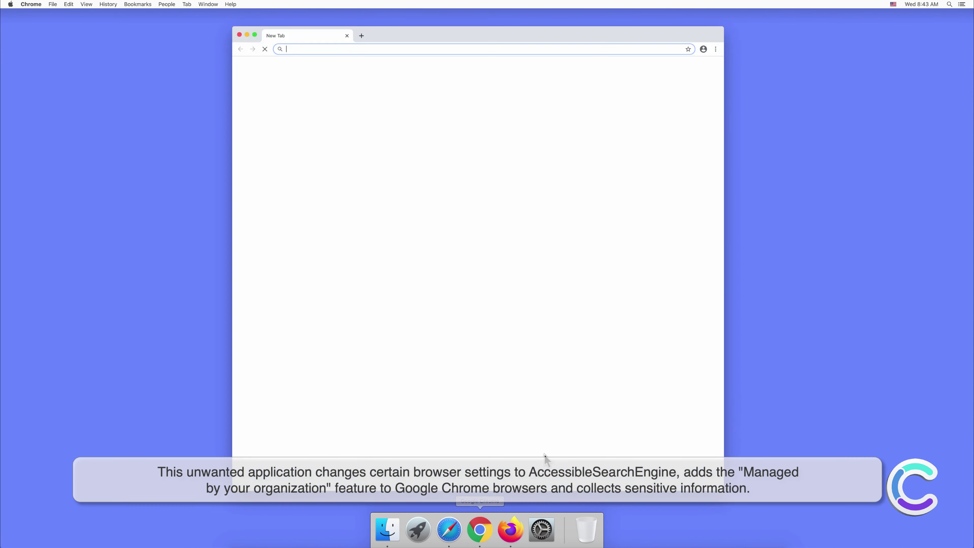
{"action": "left_click", "coordinate": [716, 49]}
{"action": "mouse_move", "coordinate": [716, 177]}
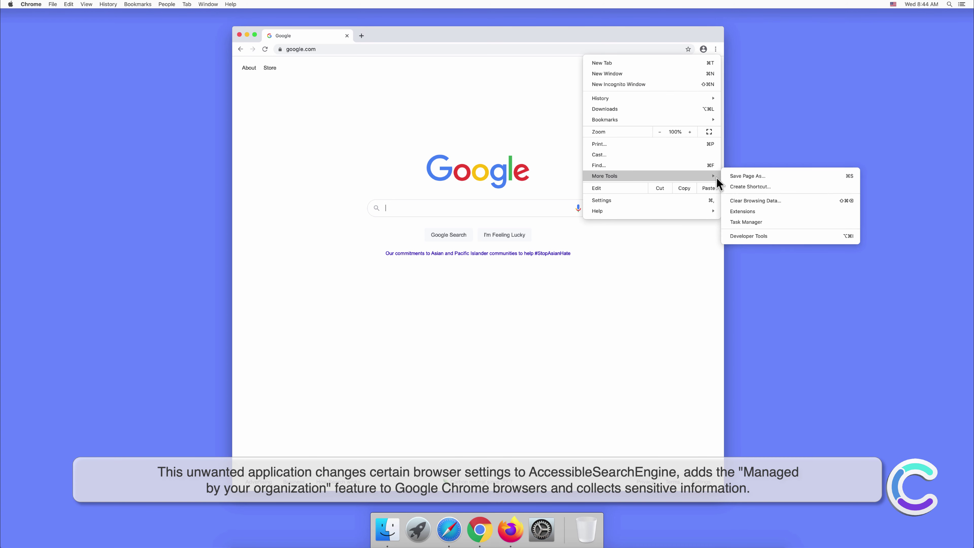
{"action": "left_click", "coordinate": [746, 211]}
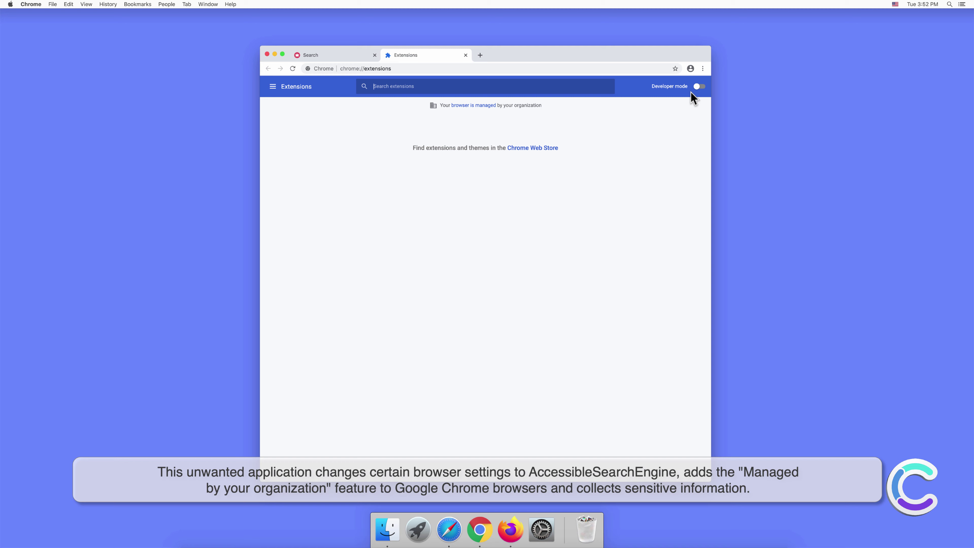
Review Chrome's settings page, then close the extensions tab.
{"action": "left_click", "coordinate": [702, 70]}
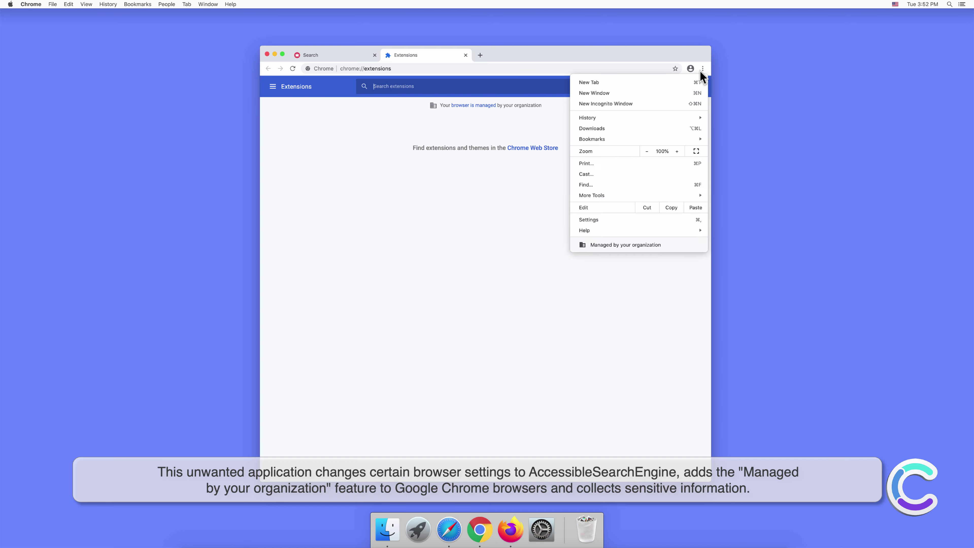
{"action": "left_click", "coordinate": [605, 218]}
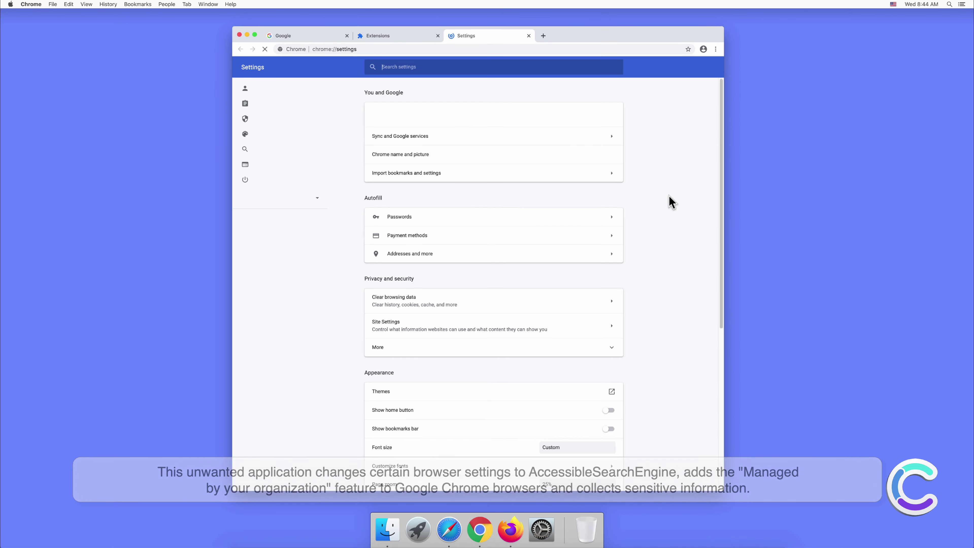
{"action": "scroll", "coordinate": [671, 202], "scroll_direction": "down", "scroll_amount": 10}
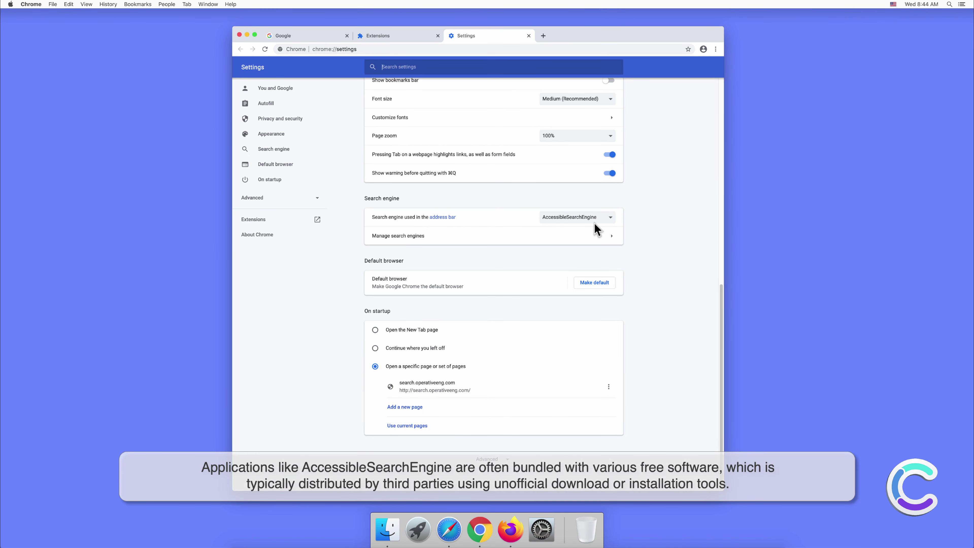
{"action": "left_click", "coordinate": [437, 36]}
Close Chrome's settings tab and search 'combo cleaner' from the cleared omnibox.
{"action": "left_click", "coordinate": [436, 35]}
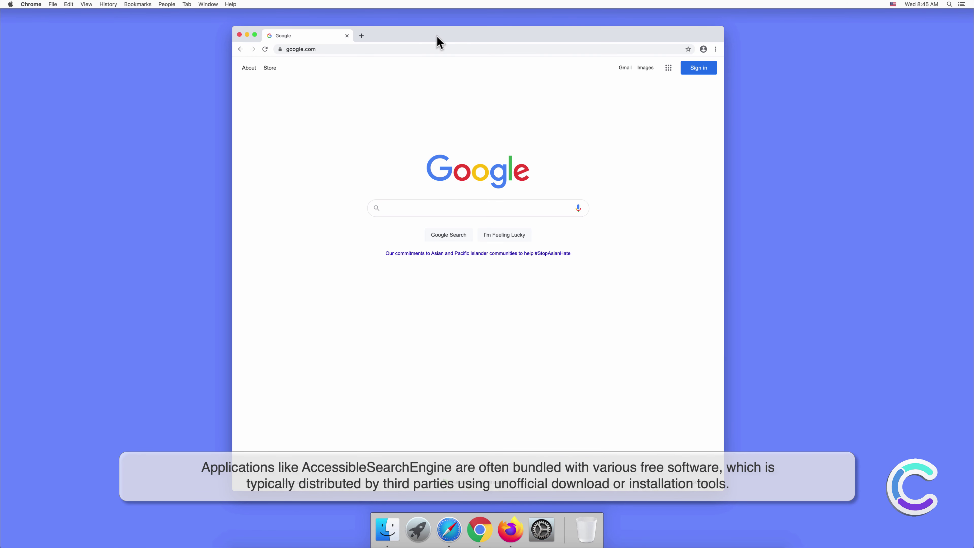
{"action": "left_click", "coordinate": [383, 48]}
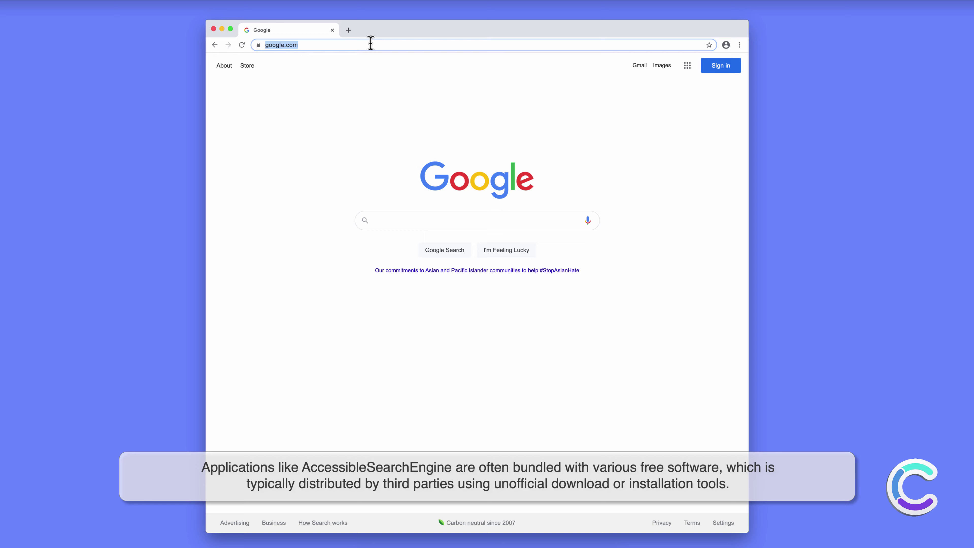
{"action": "key", "text": "BackSpace"}
{"action": "type", "text": "c"}
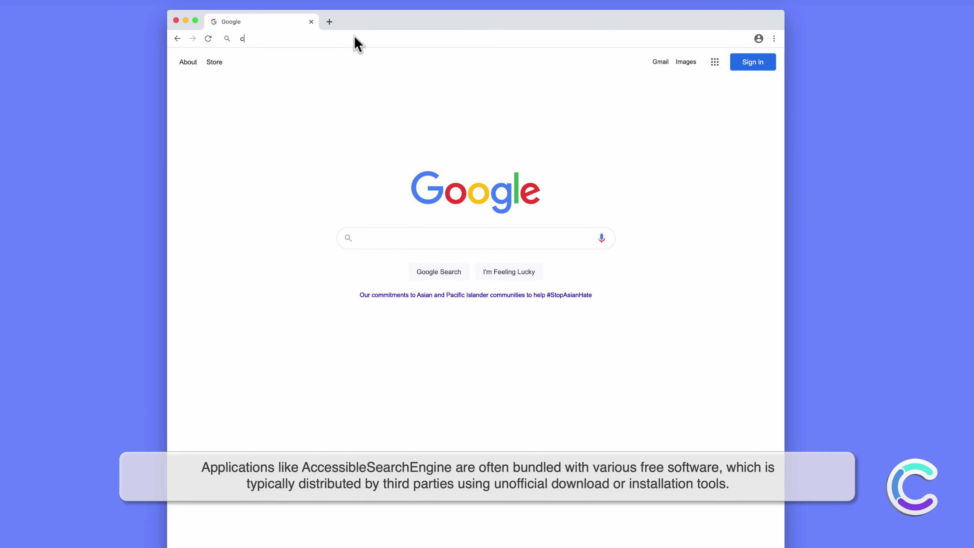
{"action": "type", "text": "ombo cleaner"}
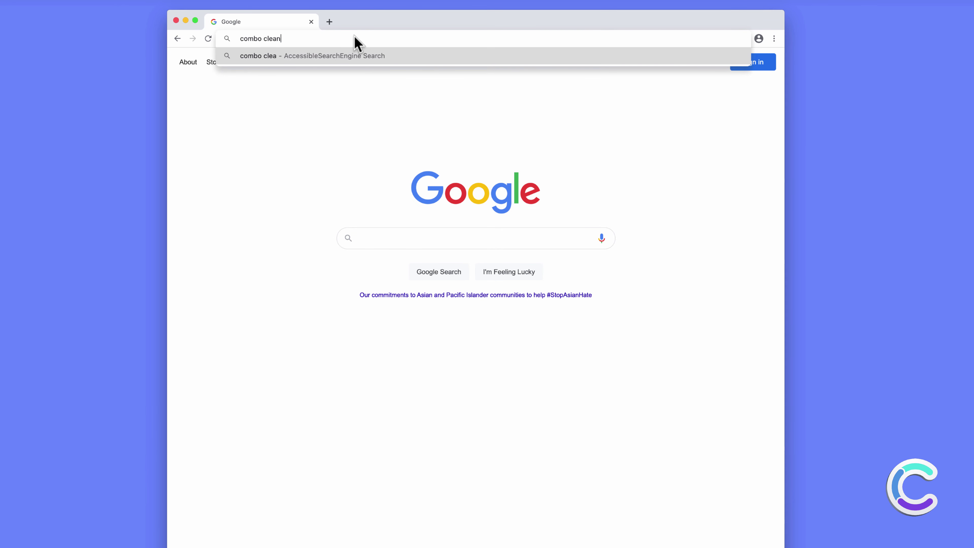
{"action": "key", "text": "Return"}
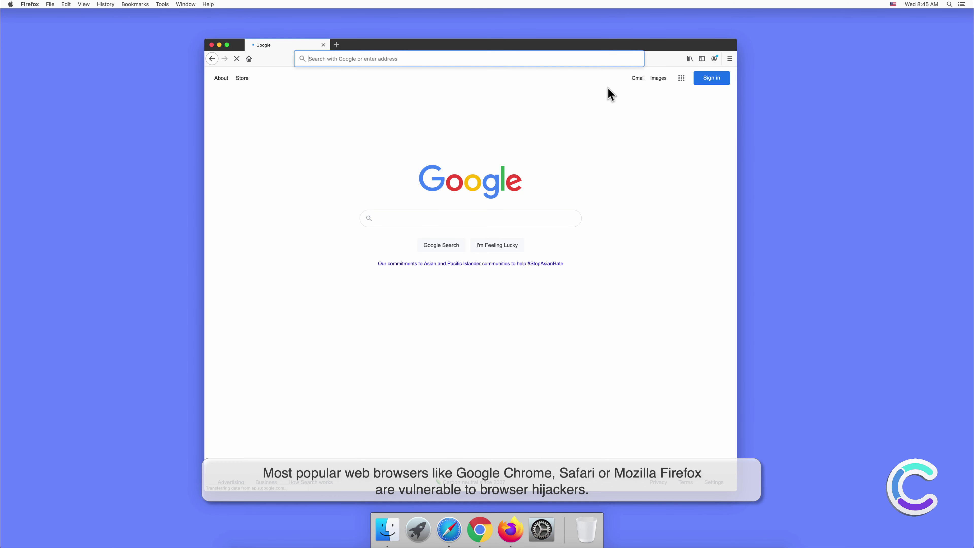
Review Firefox's Search and Home preferences, keeping Google as default engine, then close them.
{"action": "left_click", "coordinate": [639, 133]}
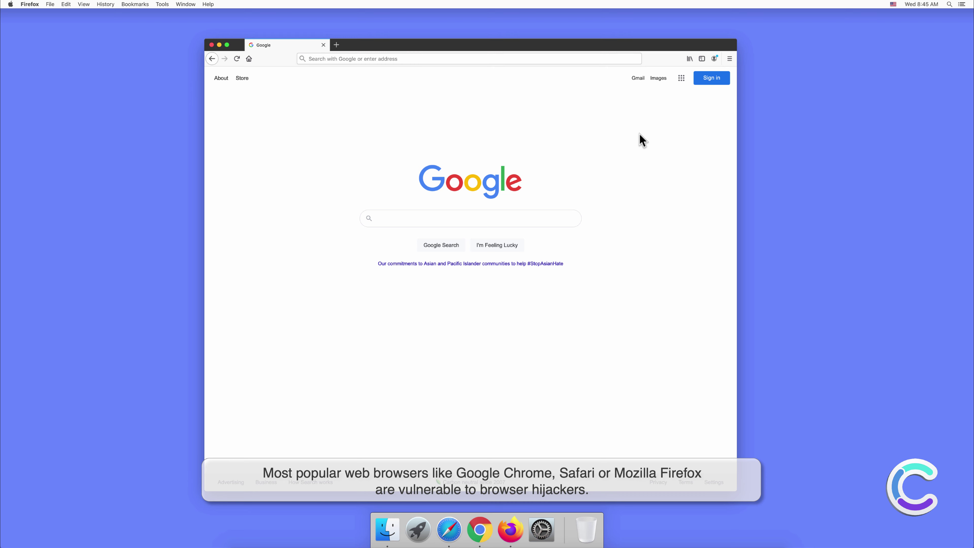
{"action": "left_click", "coordinate": [729, 59]}
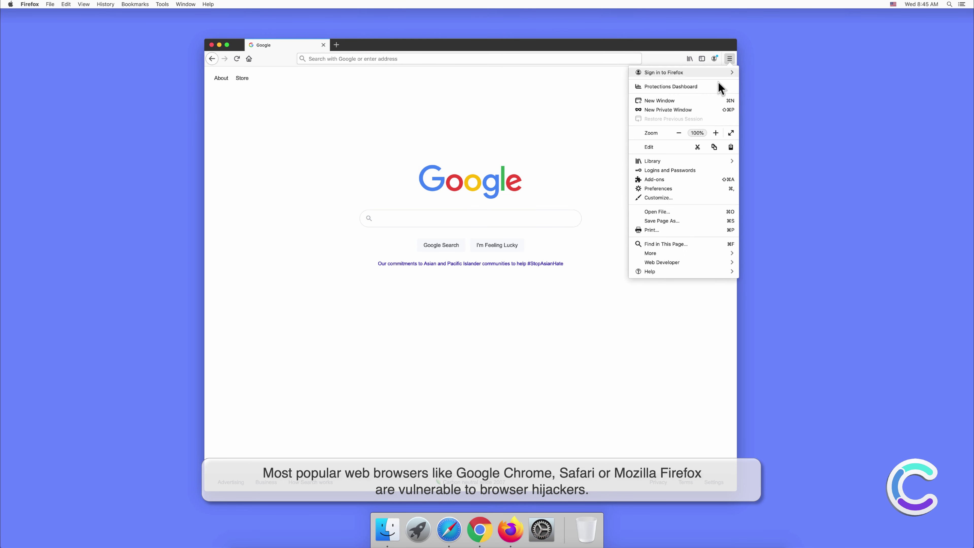
{"action": "left_click", "coordinate": [651, 189]}
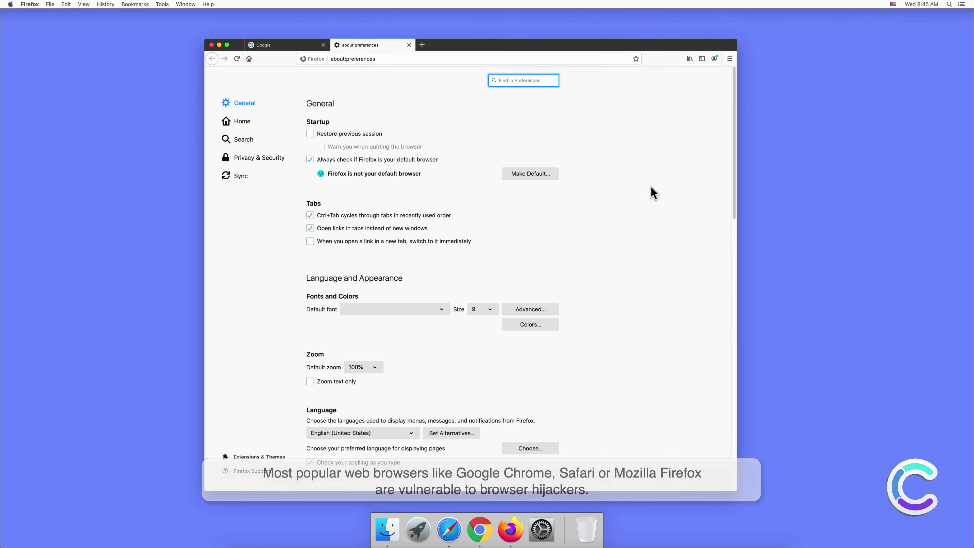
{"action": "left_click", "coordinate": [243, 139]}
{"action": "left_click", "coordinate": [346, 240]}
{"action": "left_click", "coordinate": [347, 240]}
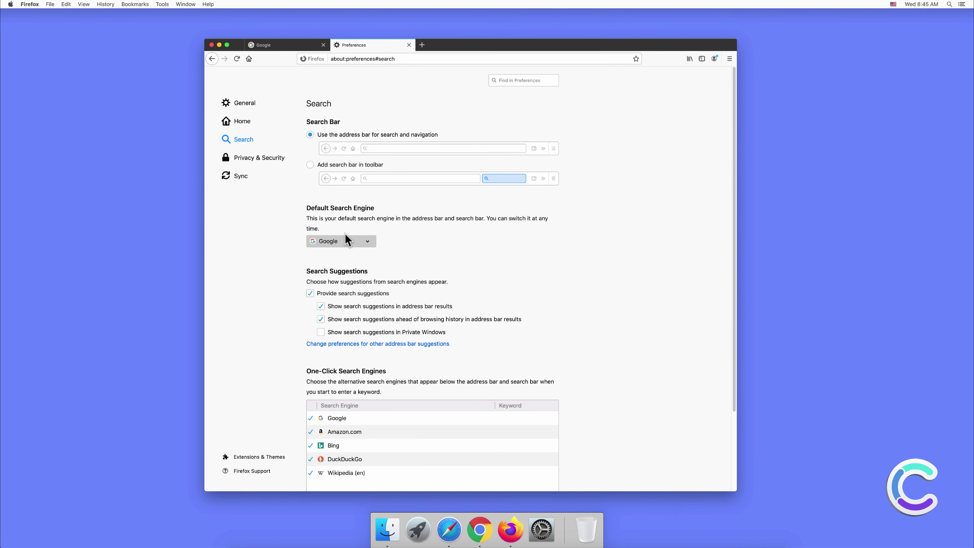
{"action": "left_click", "coordinate": [242, 121]}
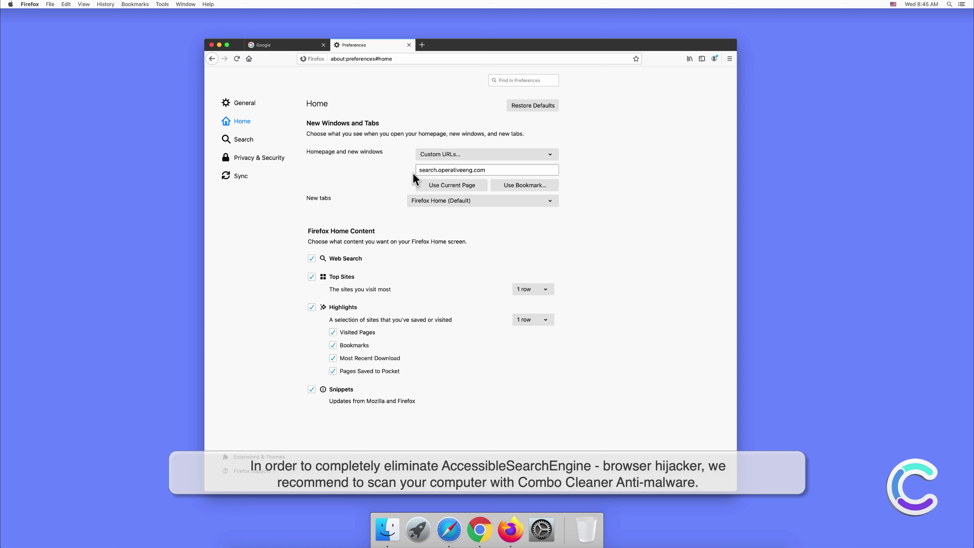
{"action": "left_click", "coordinate": [408, 46]}
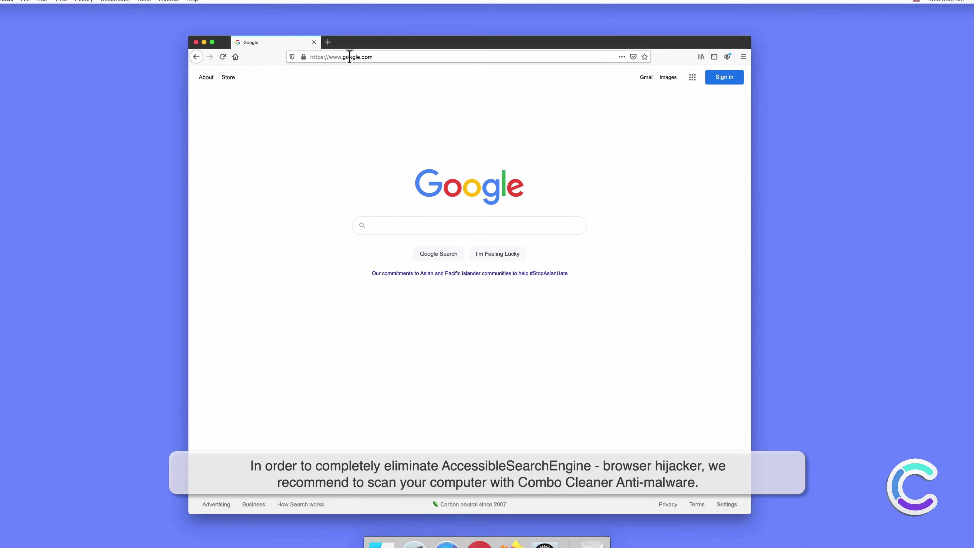
Search for 'pcrisk' from Firefox's cleared address bar.
{"action": "left_click", "coordinate": [384, 58]}
{"action": "key", "text": "BackSpace"}
{"action": "type", "text": "pcrisk"}
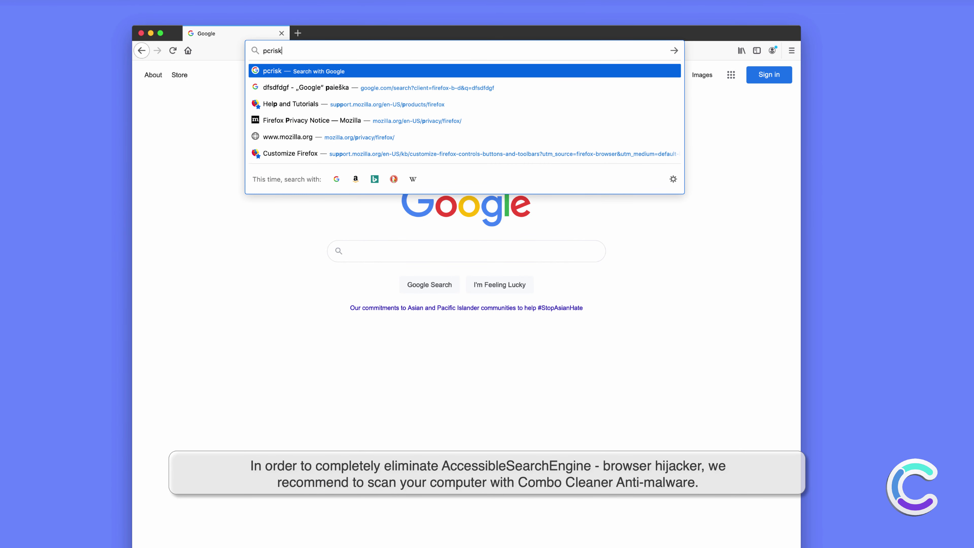
{"action": "key", "text": "Return"}
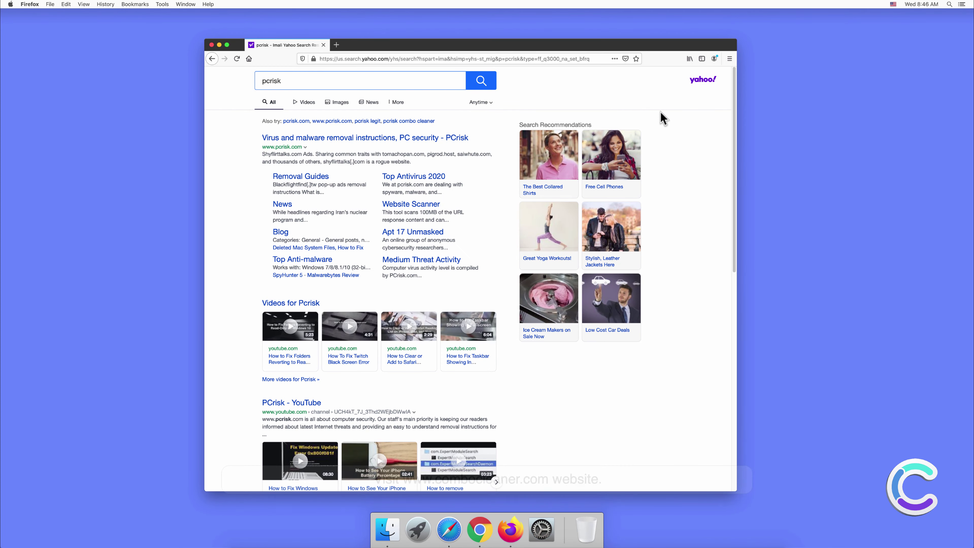
{"action": "left_click", "coordinate": [212, 46]}
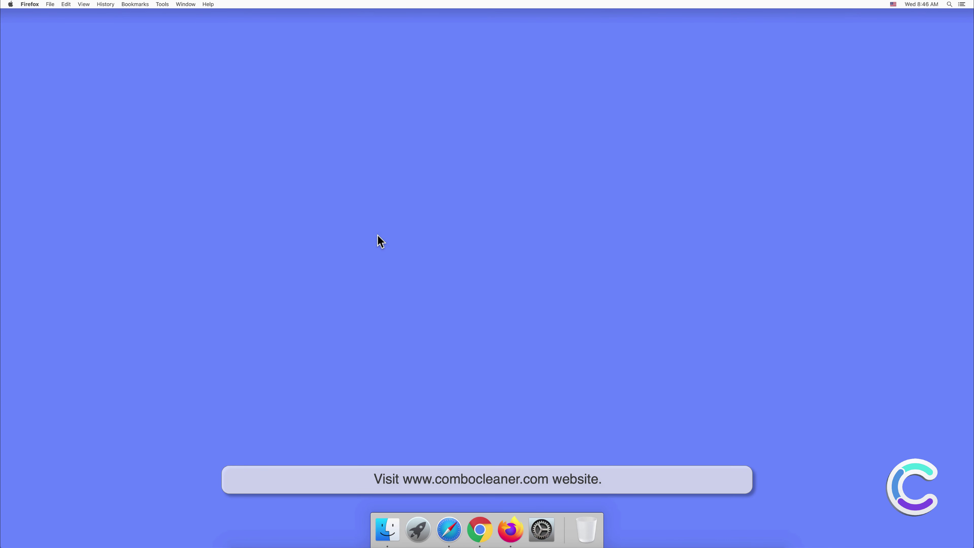
{"action": "left_click", "coordinate": [449, 530]}
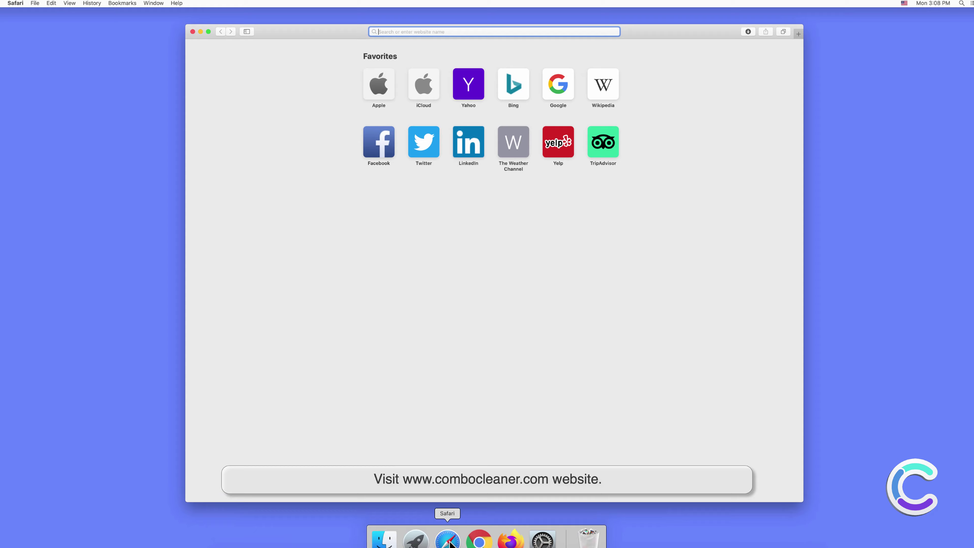
{"action": "type", "text": "www.comboclean"}
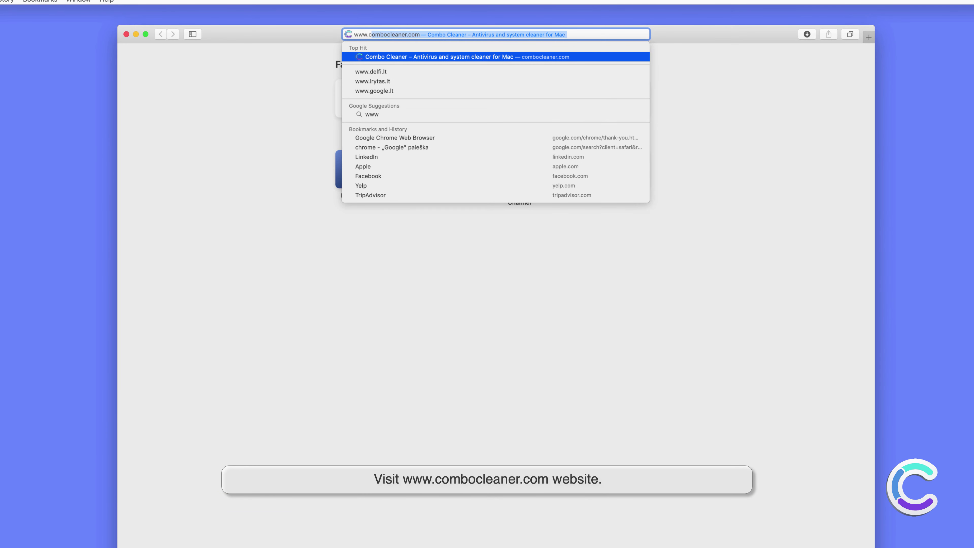
{"action": "type", "text": "er.com"}
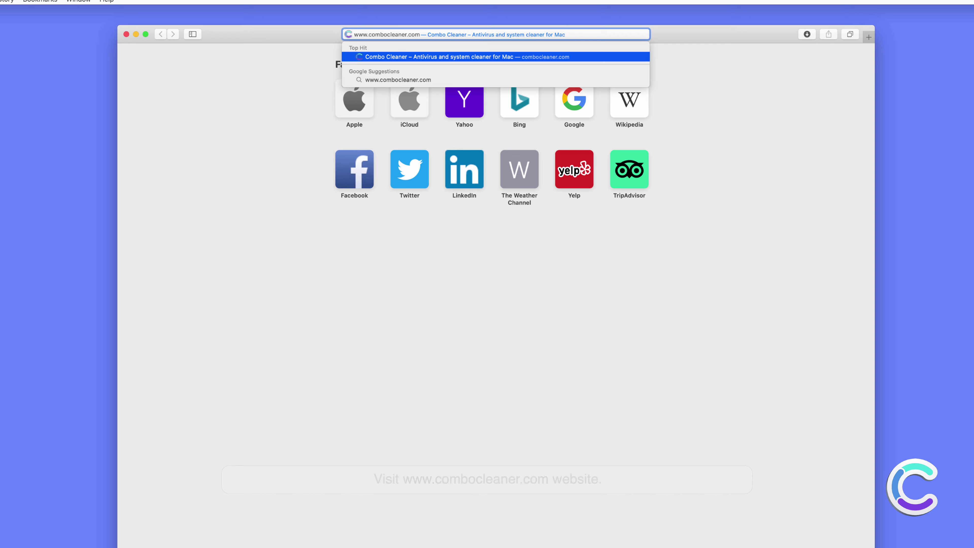
{"action": "key", "text": "Return"}
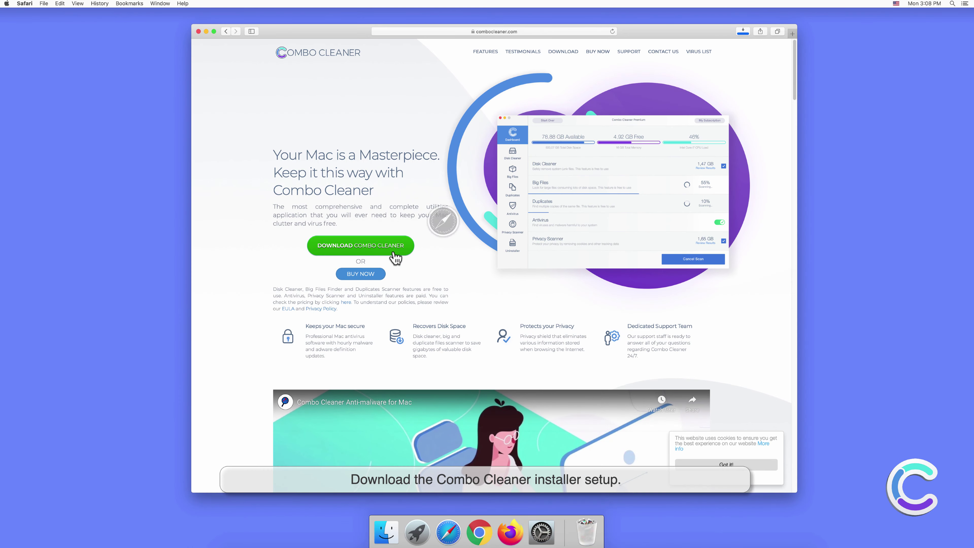
{"action": "left_click", "coordinate": [740, 33]}
Open combocleaner.dmg, copy Combo Cleaner into Applications, and close the installer window.
{"action": "left_click", "coordinate": [736, 63]}
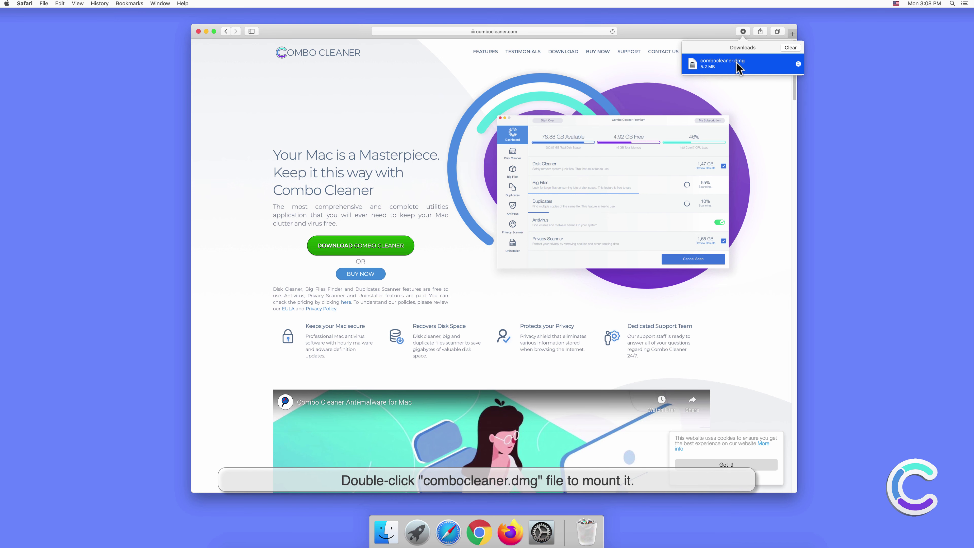
{"action": "double_click", "coordinate": [736, 62]}
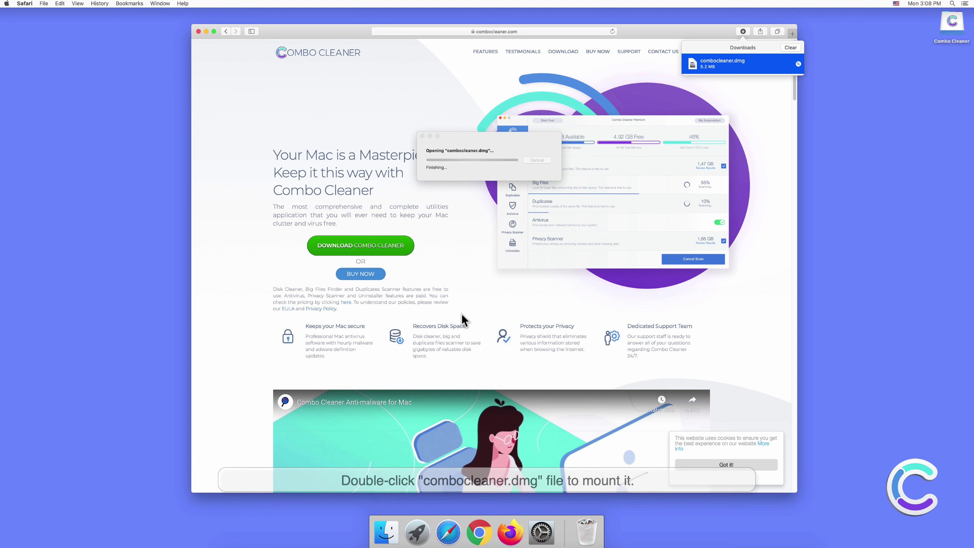
{"action": "left_click_drag", "start_coordinate": [424, 270], "coordinate": [523, 286]}
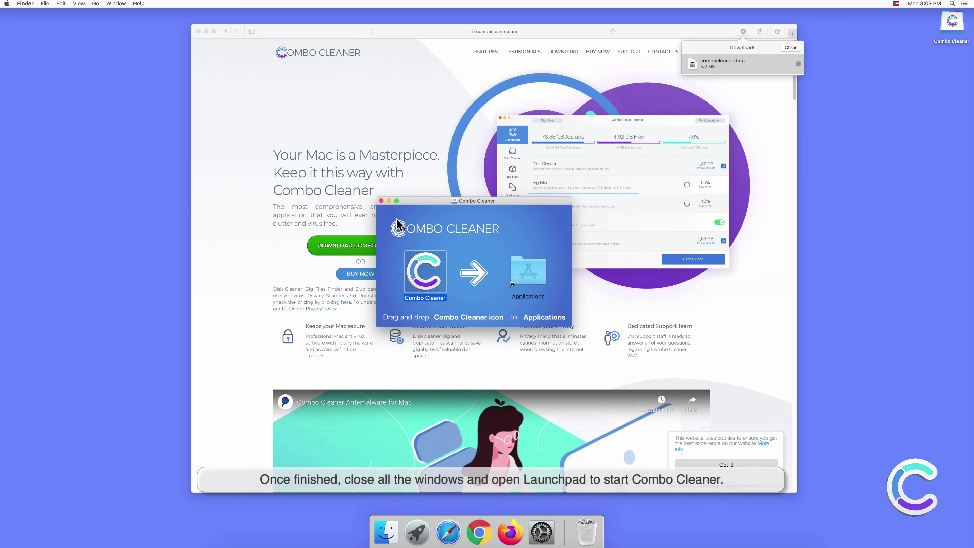
{"action": "left_click", "coordinate": [382, 201]}
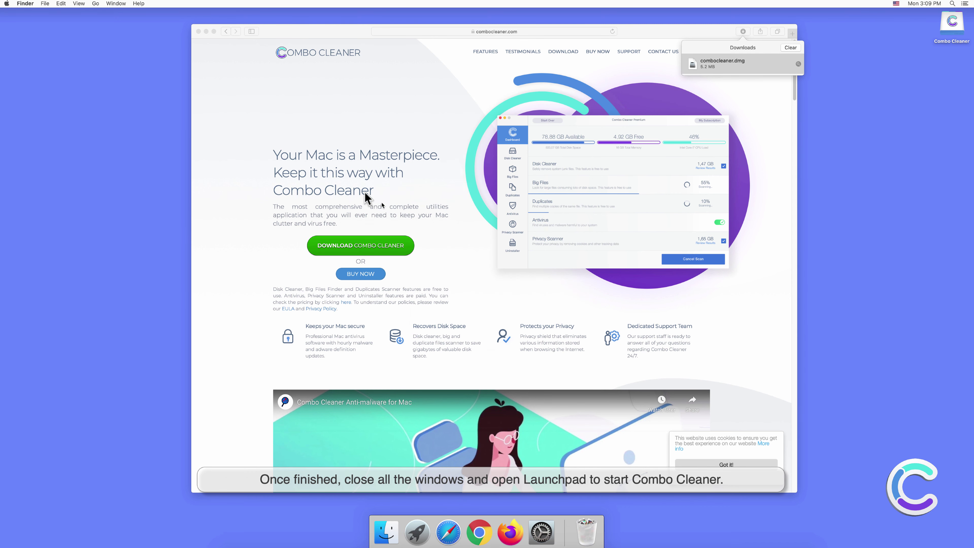
{"action": "left_click", "coordinate": [204, 45]}
Close Safari and open Launchpad to find the Combo Cleaner app.
{"action": "left_click", "coordinate": [198, 31]}
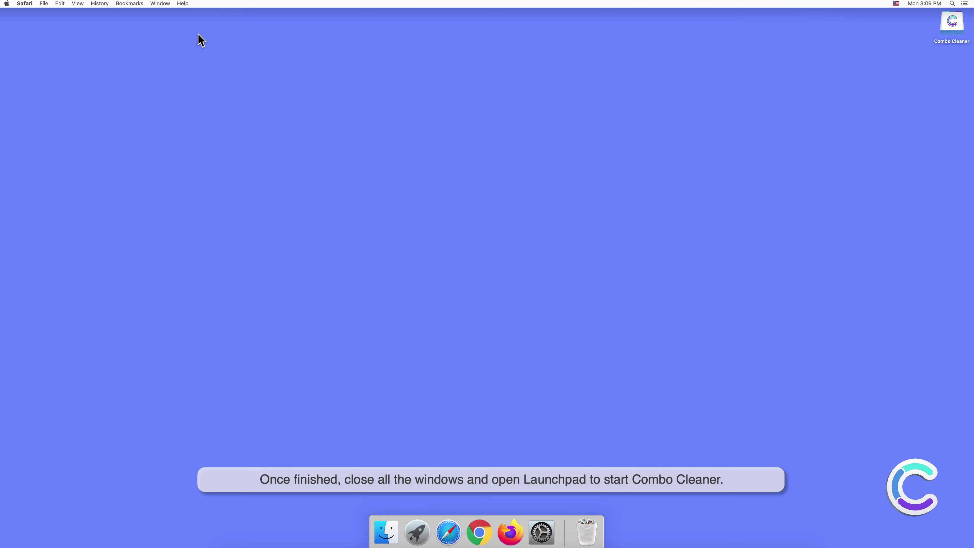
{"action": "left_click", "coordinate": [415, 528]}
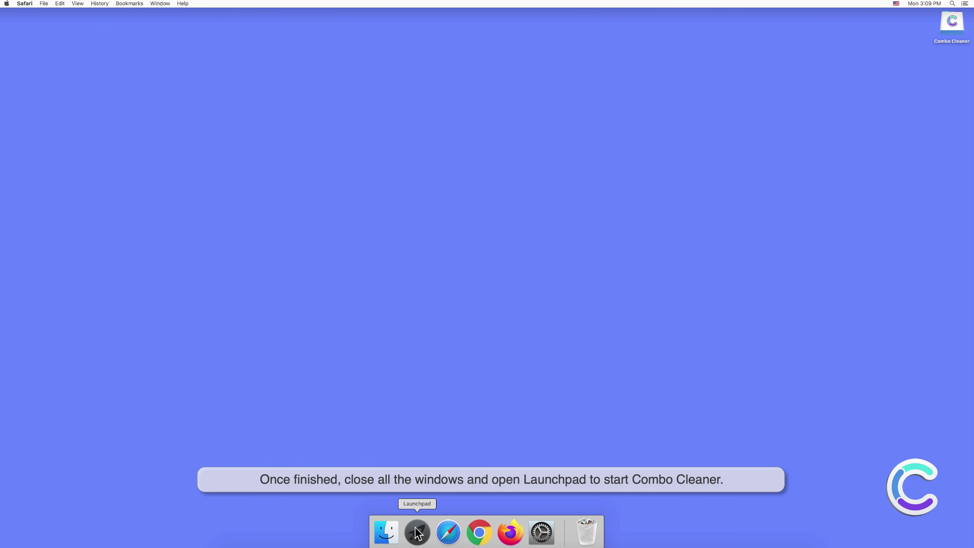